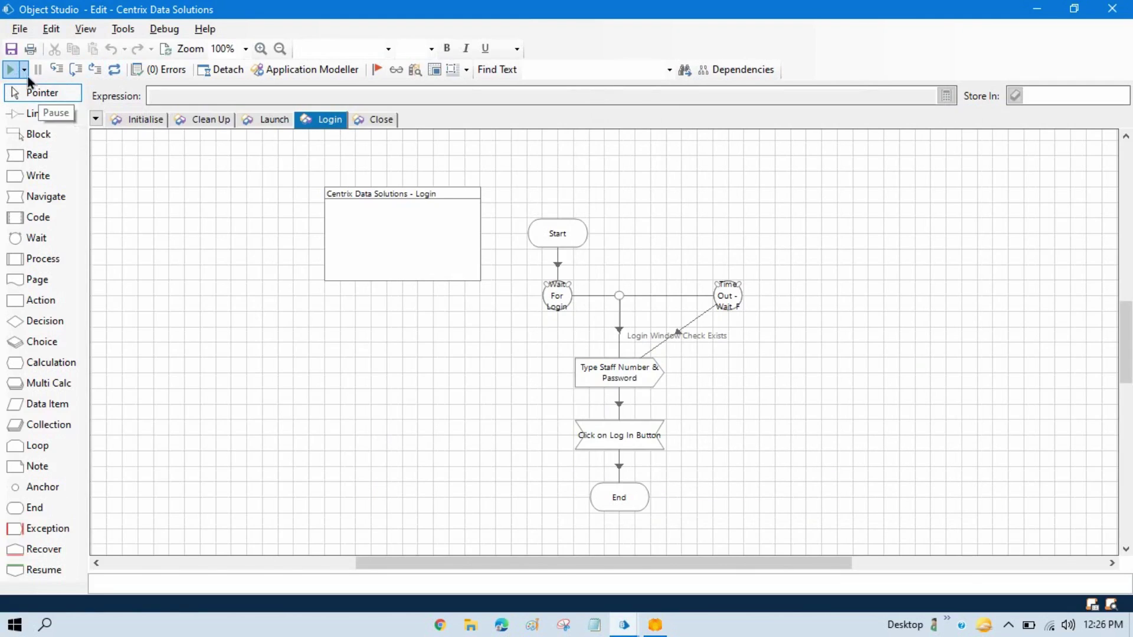
Step: Run the Login page, then check the filled staff number and password in the Centrix login window
{"action": "left_click", "coordinate": [11, 70]}
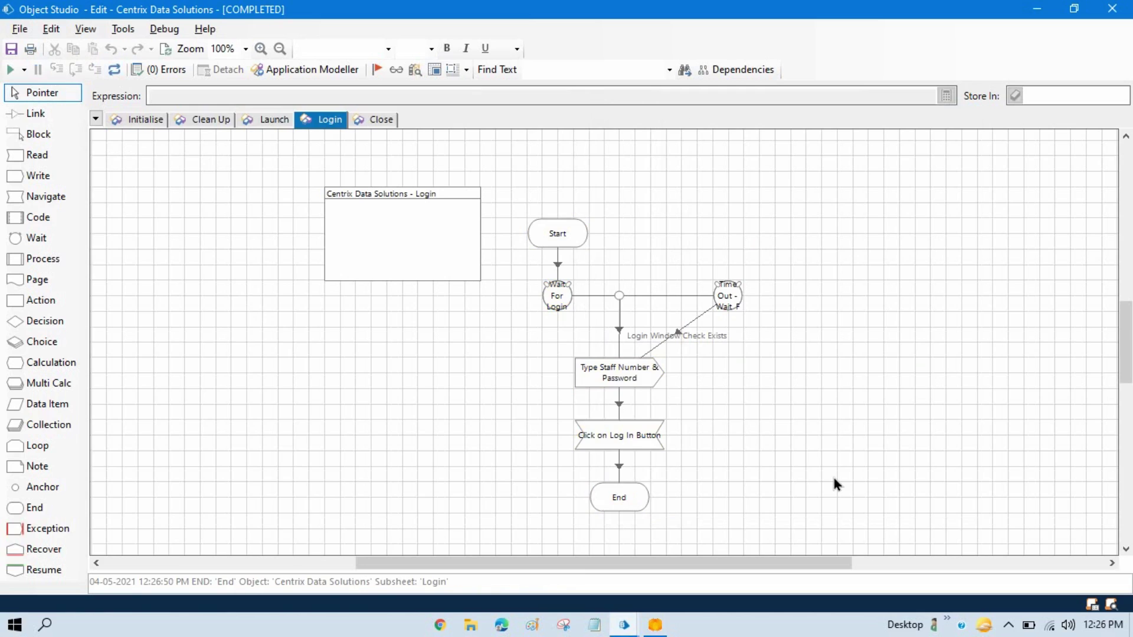
{"action": "left_click", "coordinate": [657, 624]}
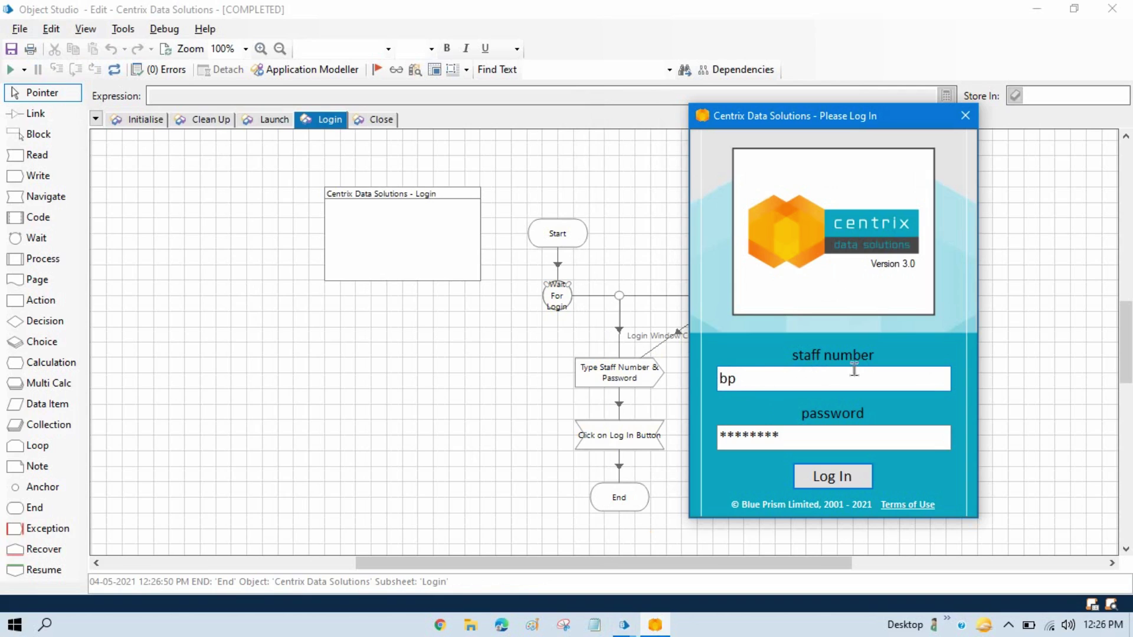
{"action": "left_click", "coordinate": [797, 436]}
{"action": "left_click", "coordinate": [849, 478]}
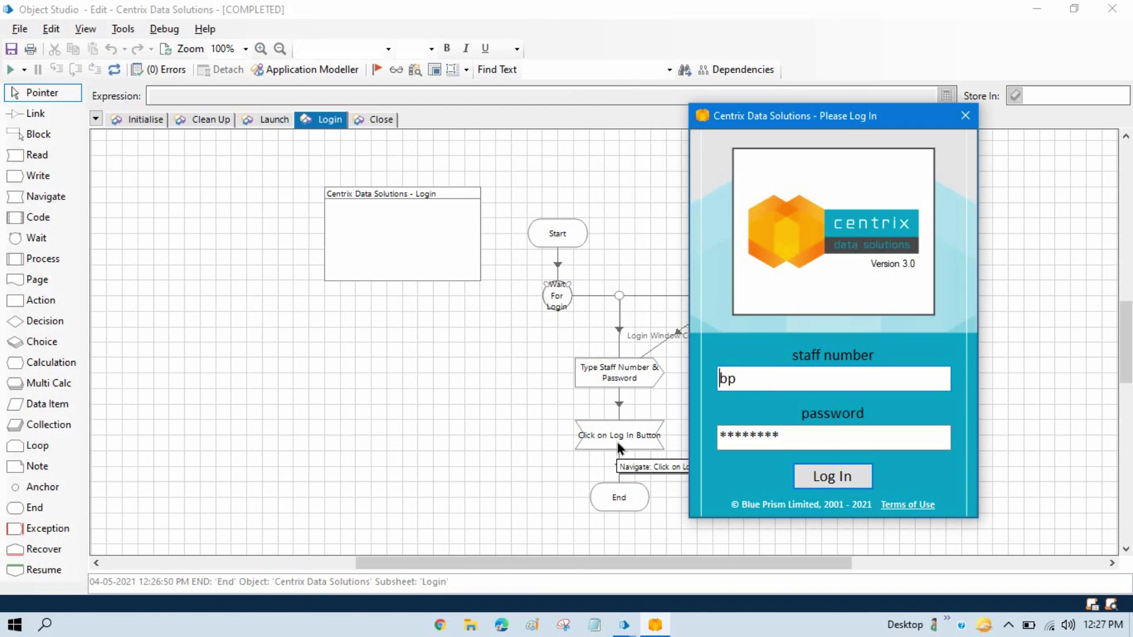
{"action": "double_click", "coordinate": [617, 441]}
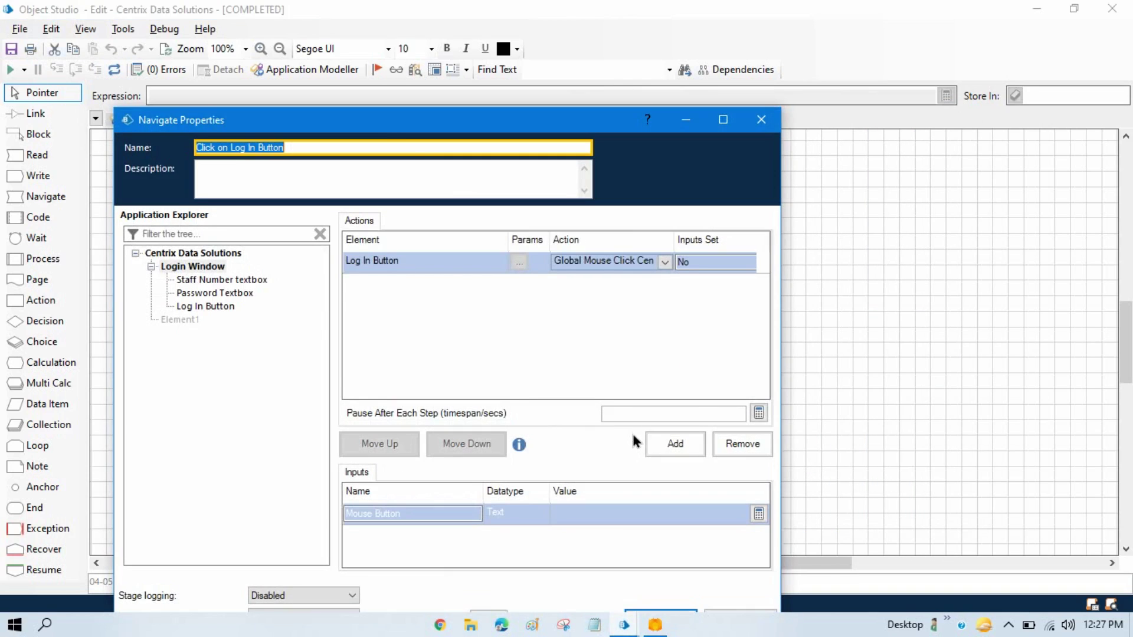
{"action": "left_click_drag", "start_coordinate": [390, 122], "coordinate": [394, 44]}
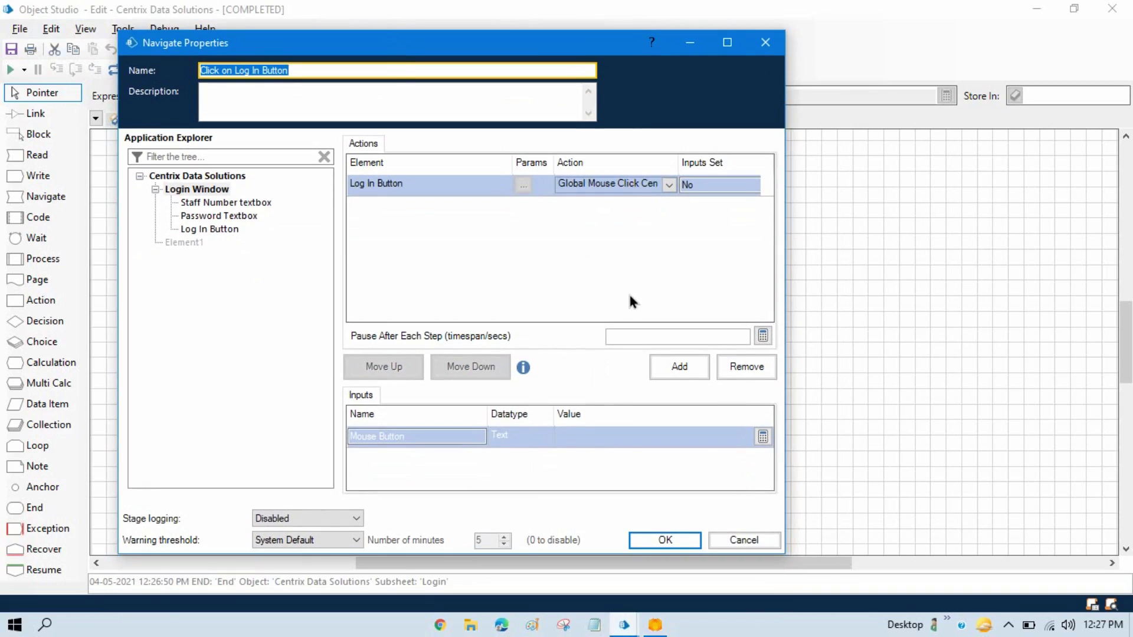
{"action": "left_click", "coordinate": [655, 625]}
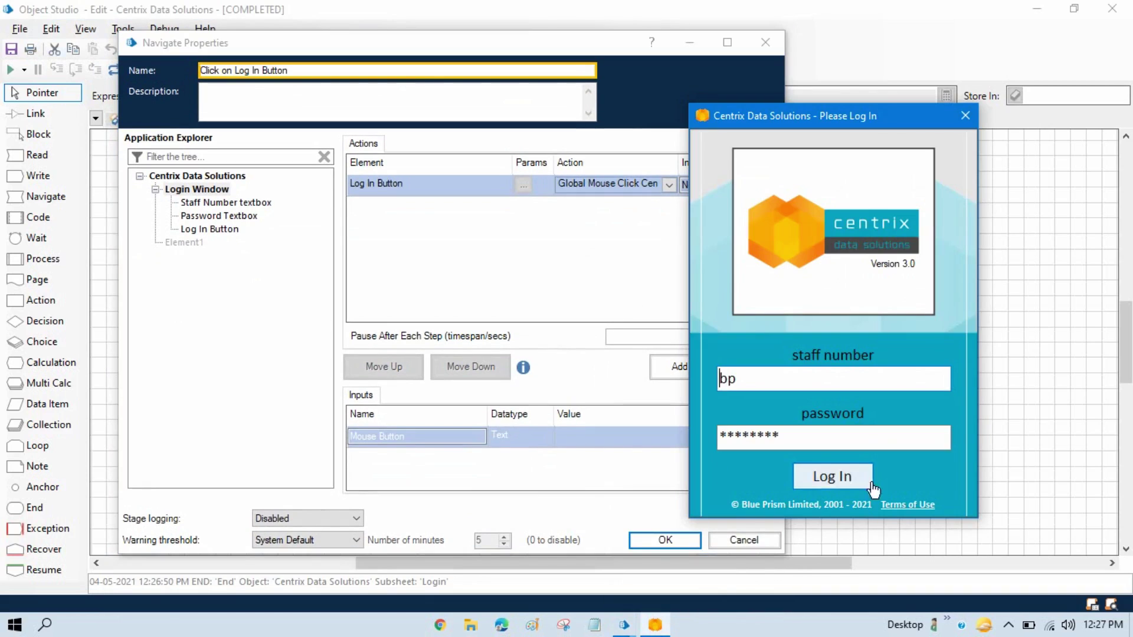
{"action": "left_click", "coordinate": [458, 243]}
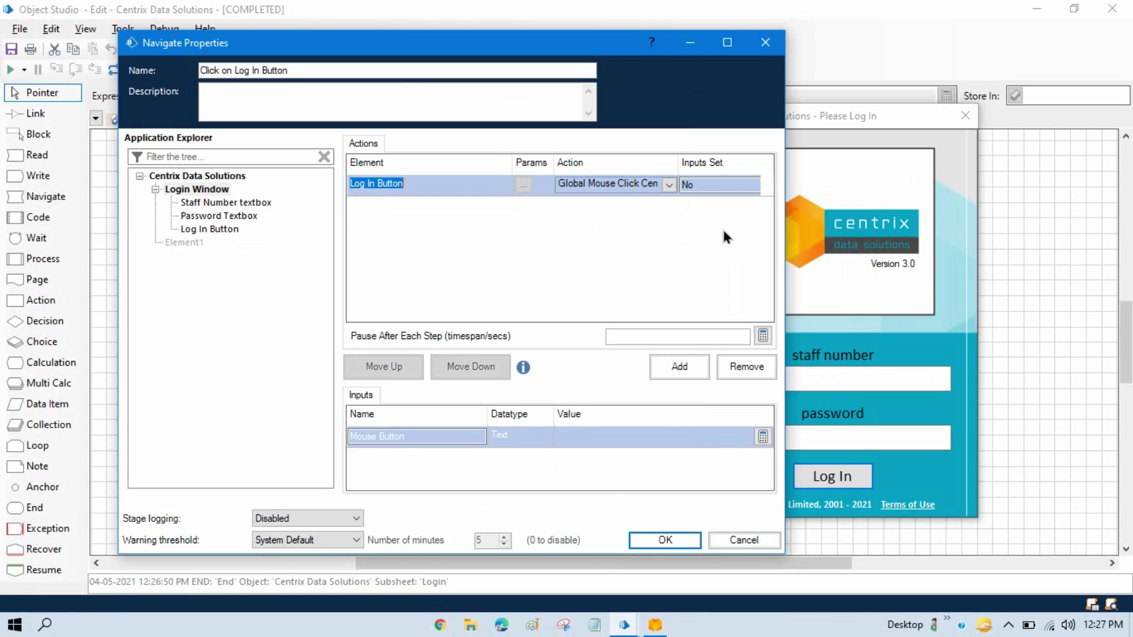
{"action": "left_click", "coordinate": [623, 182]}
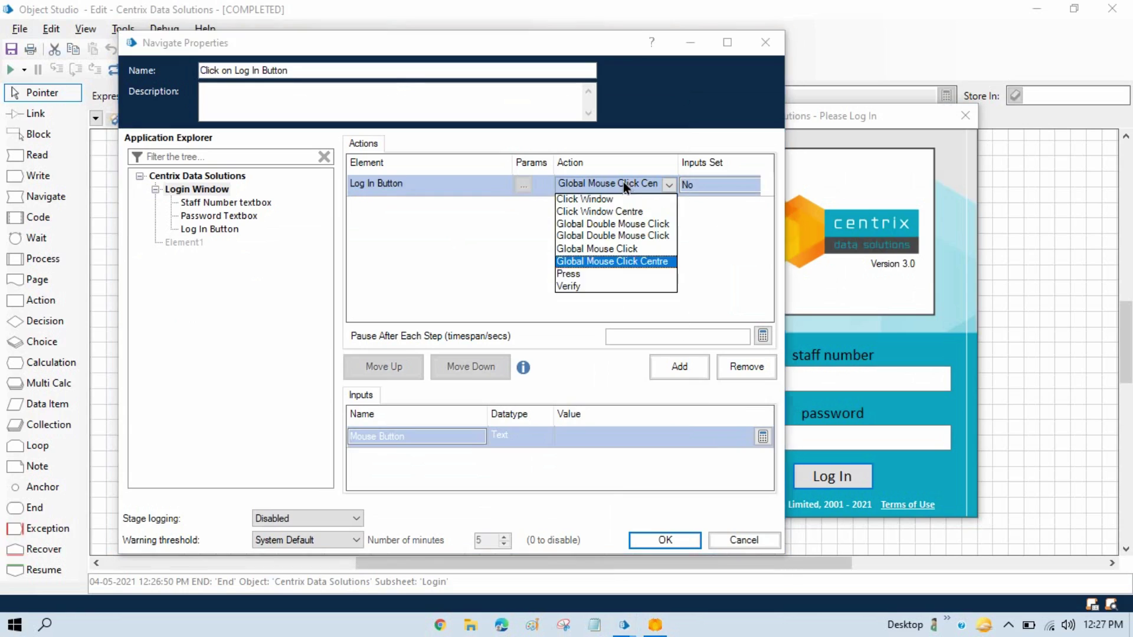
{"action": "left_click", "coordinate": [602, 274]}
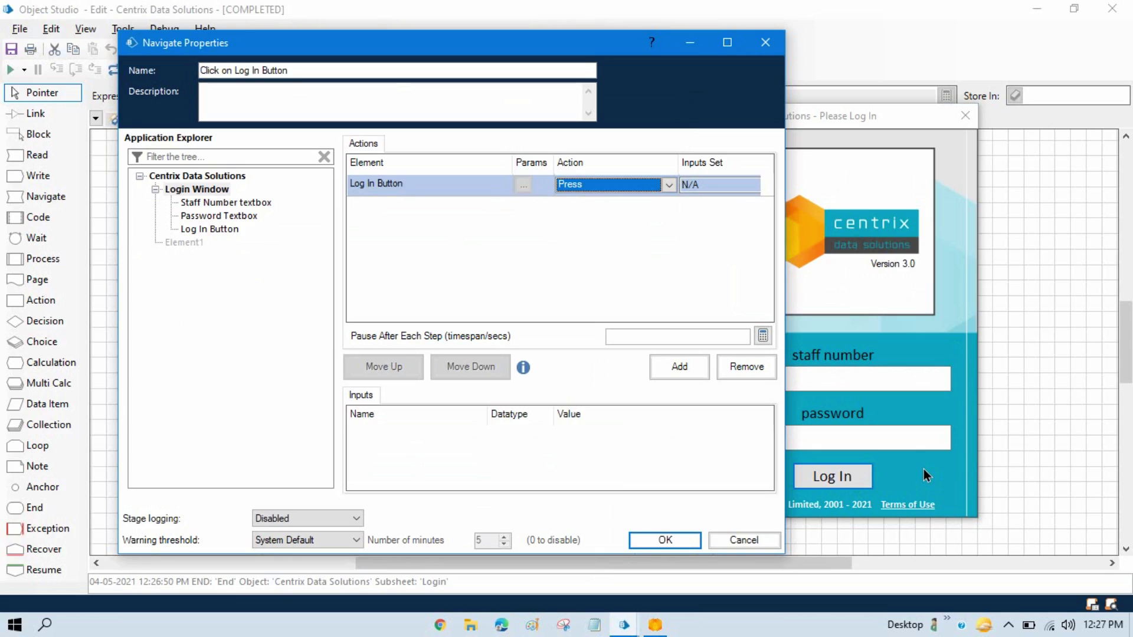
{"action": "left_click", "coordinate": [632, 188]}
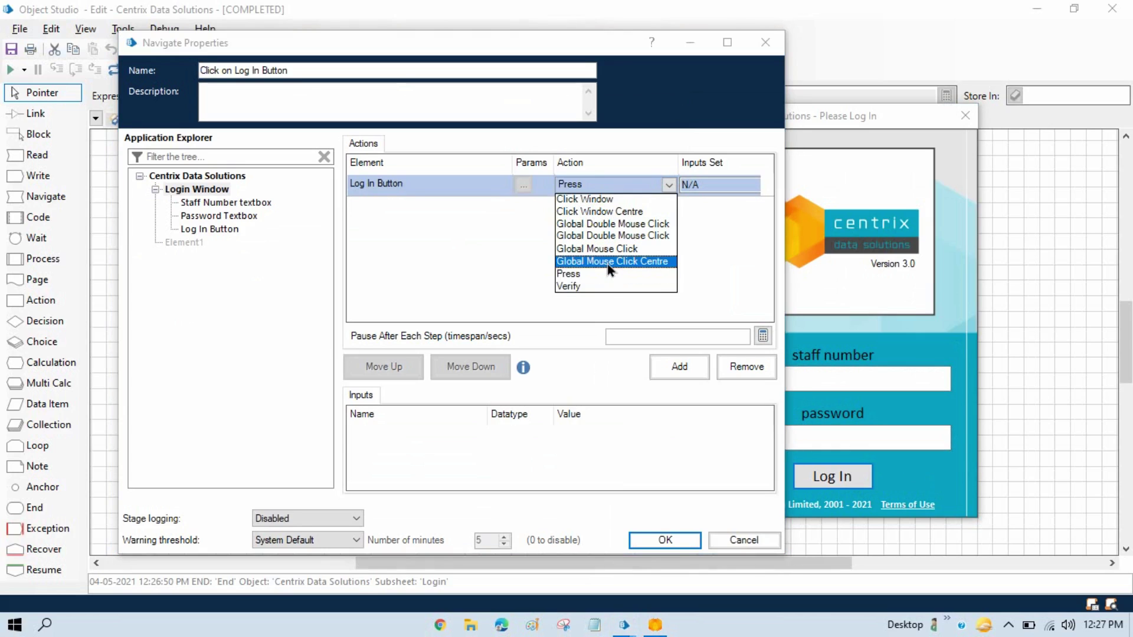
{"action": "left_click", "coordinate": [607, 264]}
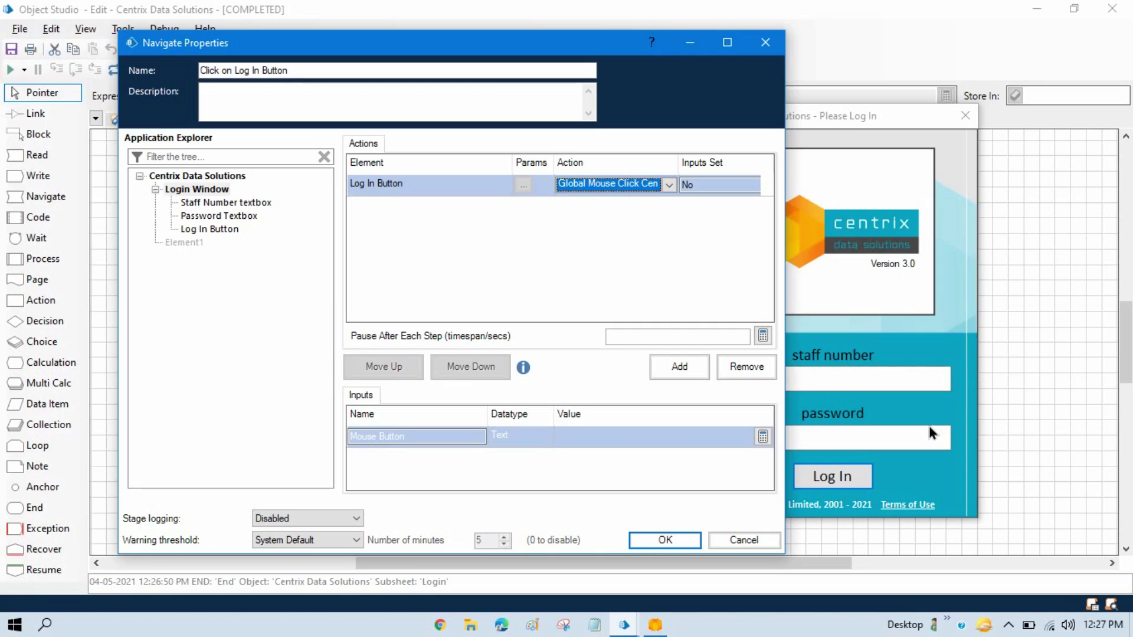
{"action": "left_click", "coordinate": [938, 470]}
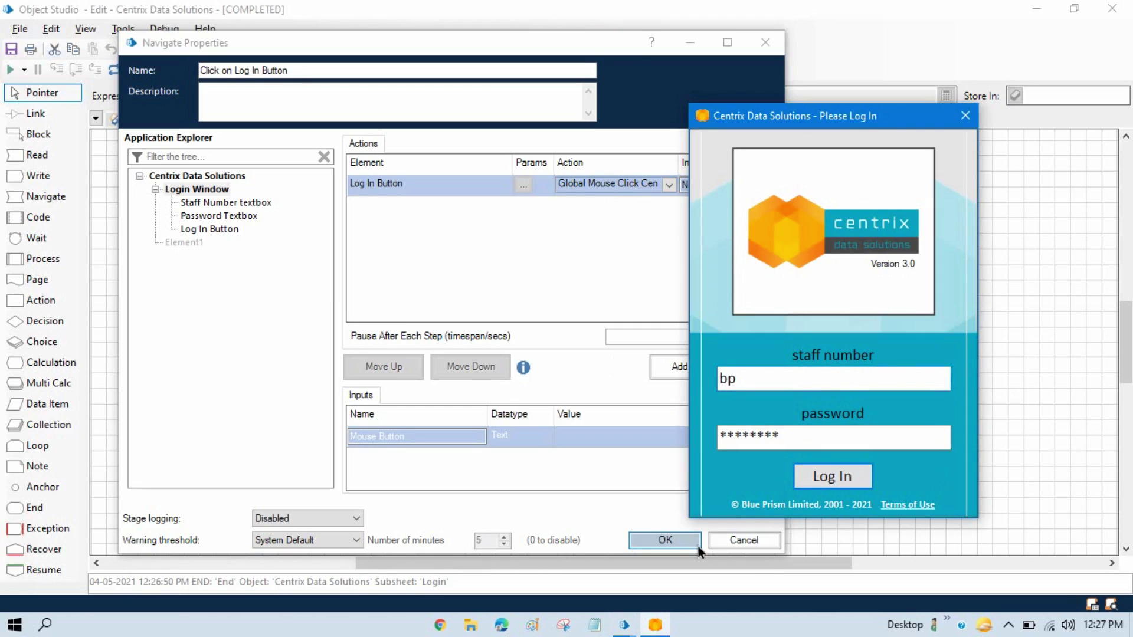
Step: Close the stage properties, relaunch Centrix and move its login window up and left
{"action": "left_click", "coordinate": [664, 540]}
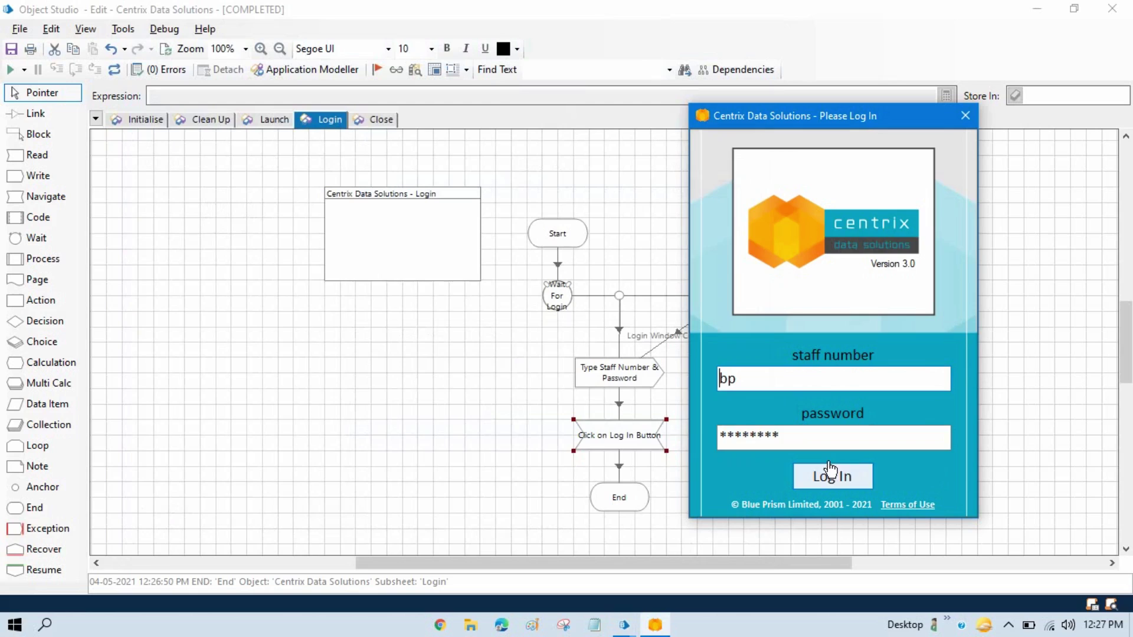
{"action": "left_click", "coordinate": [965, 115]}
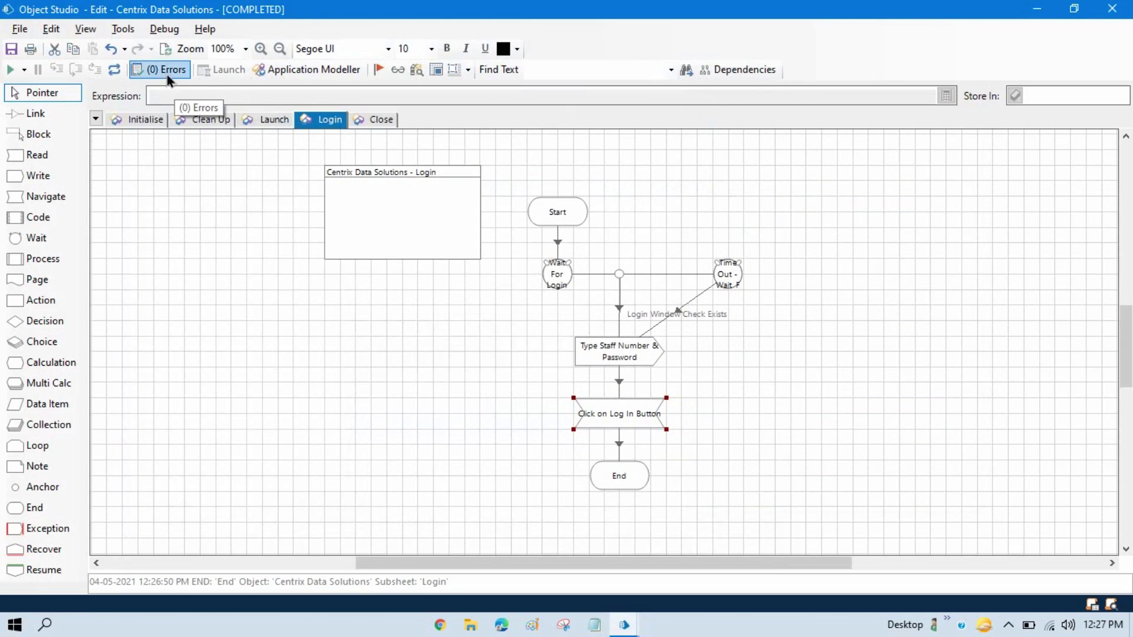
{"action": "left_click", "coordinate": [117, 70]}
{"action": "left_click", "coordinate": [223, 70]}
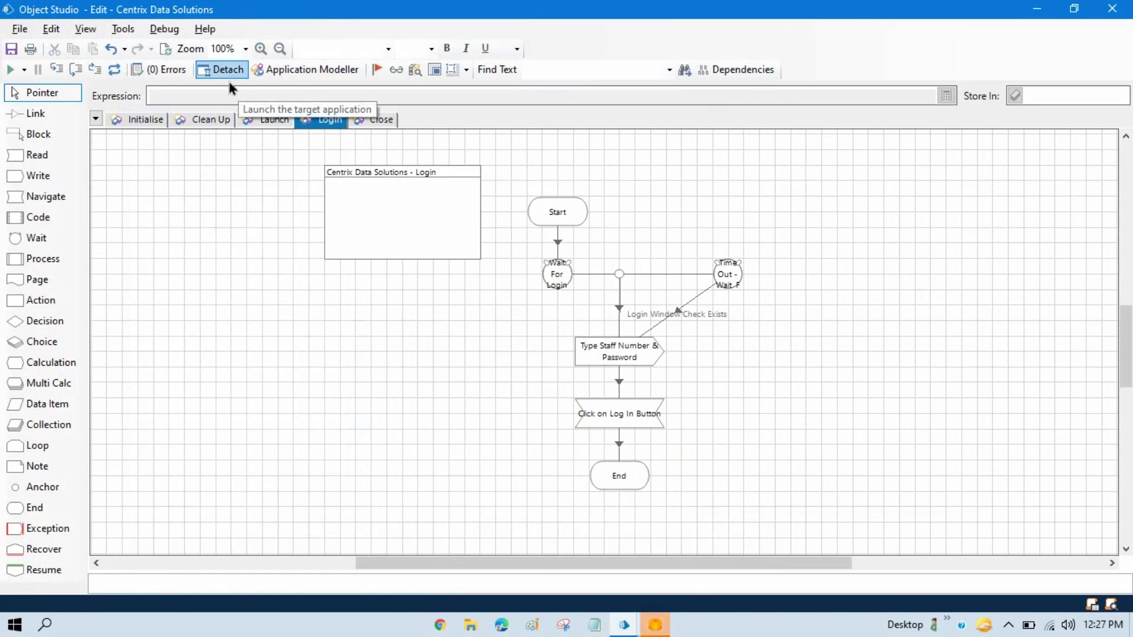
{"action": "left_click", "coordinate": [662, 626]}
{"action": "left_click_drag", "start_coordinate": [323, 144], "coordinate": [192, 67]}
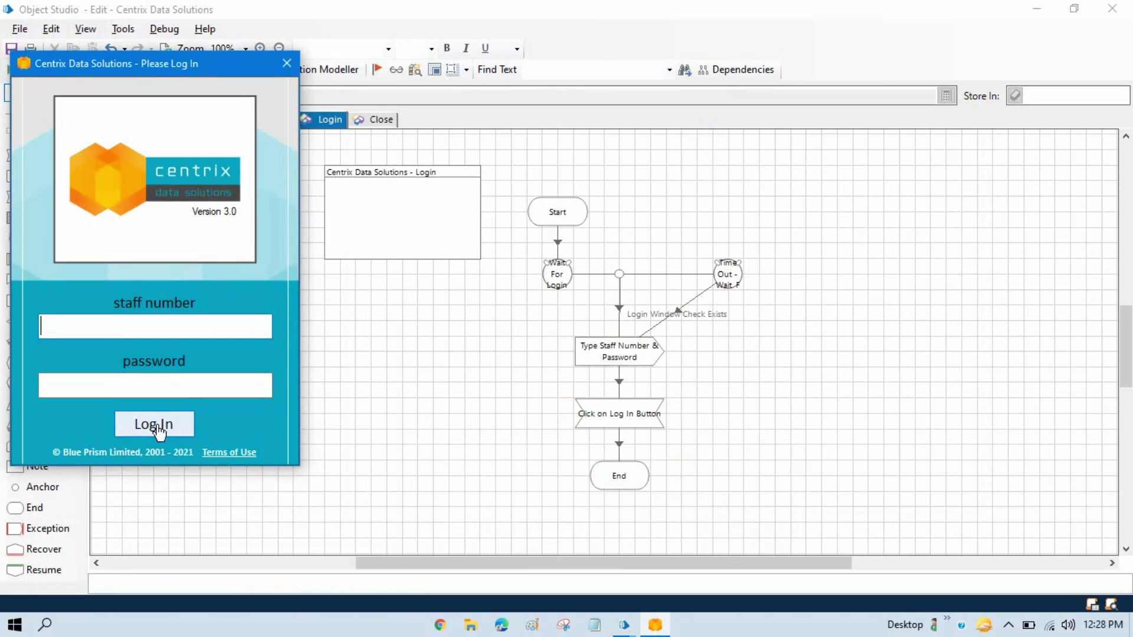
Step: Reset and rerun the Login page, then bring the Centrix login window forward
{"action": "left_click", "coordinate": [293, 21]}
{"action": "left_click", "coordinate": [115, 75]}
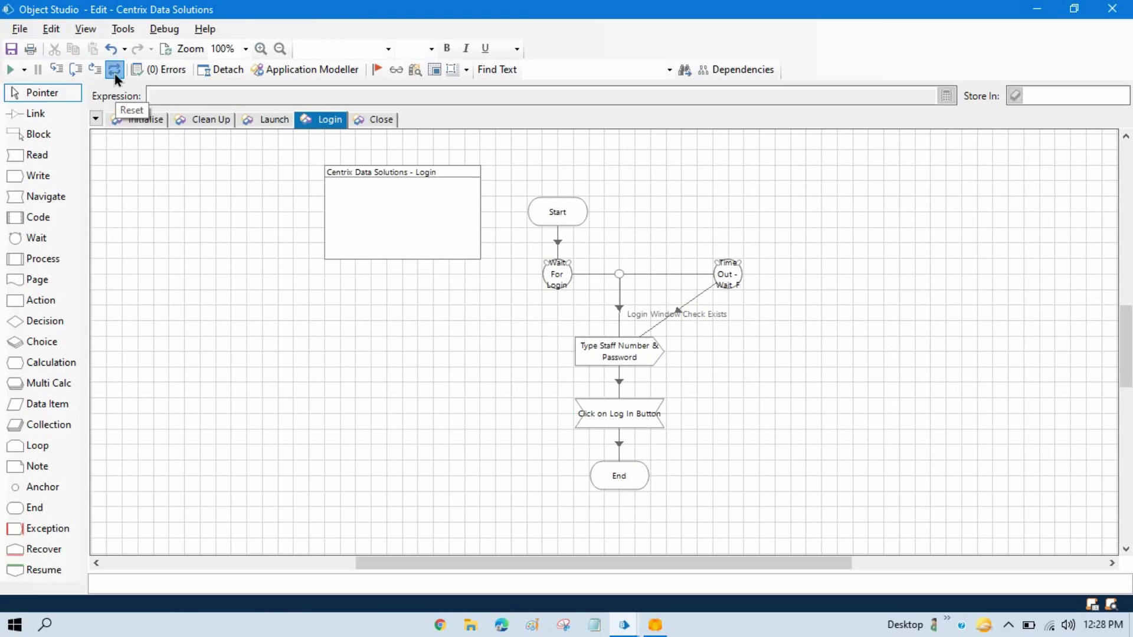
{"action": "left_click", "coordinate": [11, 71]}
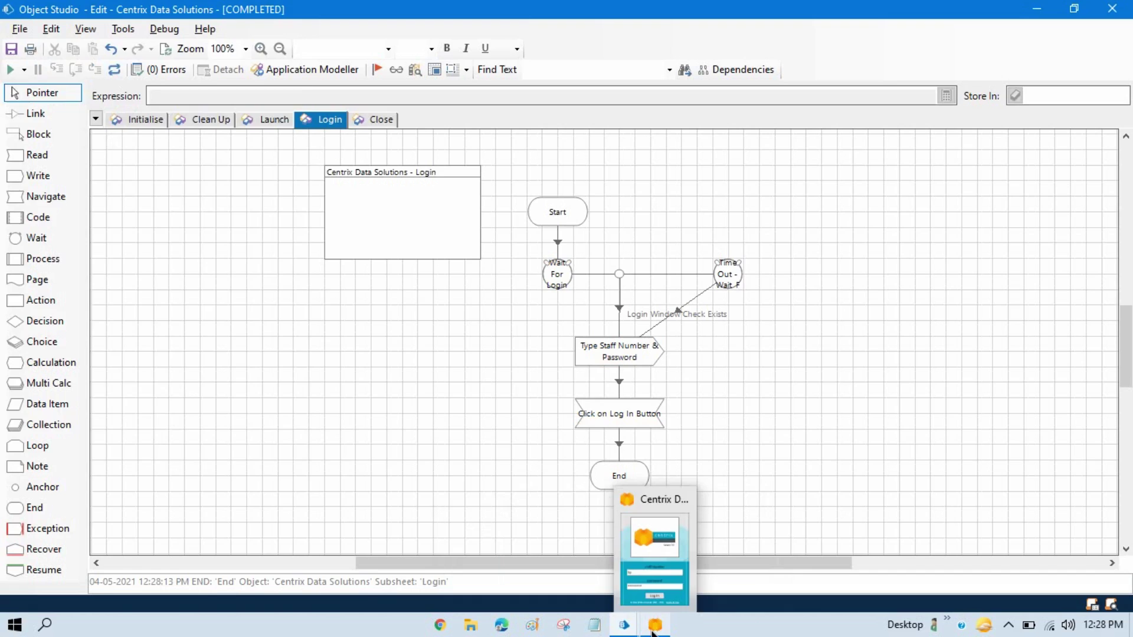
{"action": "left_click", "coordinate": [655, 627]}
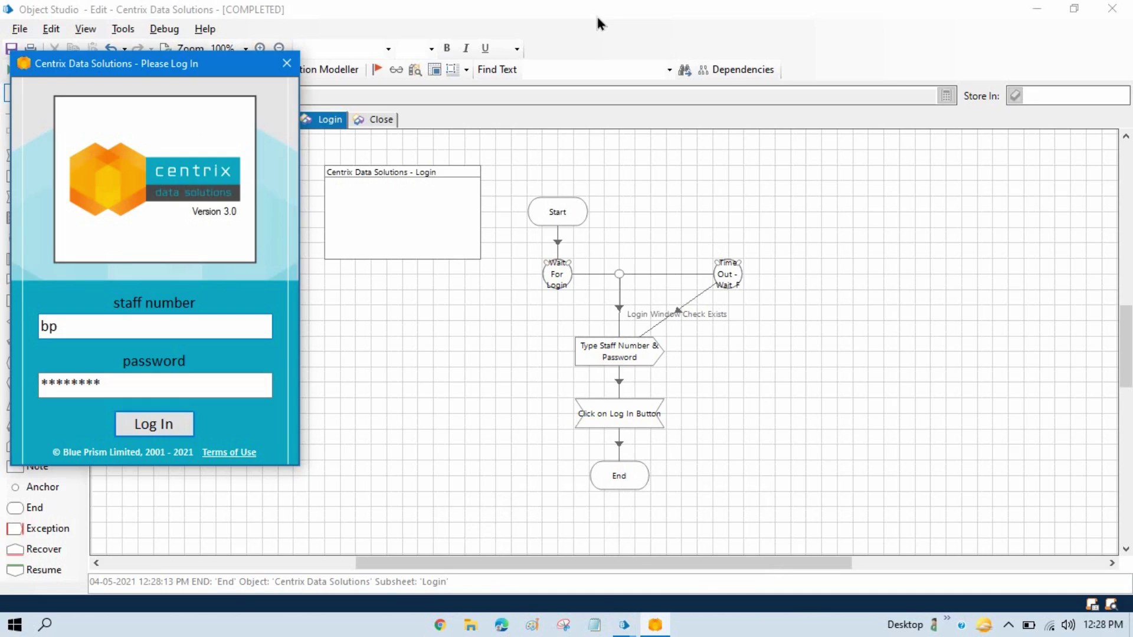
Step: Move Object Studio beside the login window and clear the staff number and password fields
{"action": "mouse_move", "coordinate": [526, 23]}
{"action": "left_mouse_down"}
{"action": "mouse_move", "coordinate": [715, 33]}
{"action": "mouse_move", "coordinate": [734, 22]}
{"action": "left_mouse_up"}
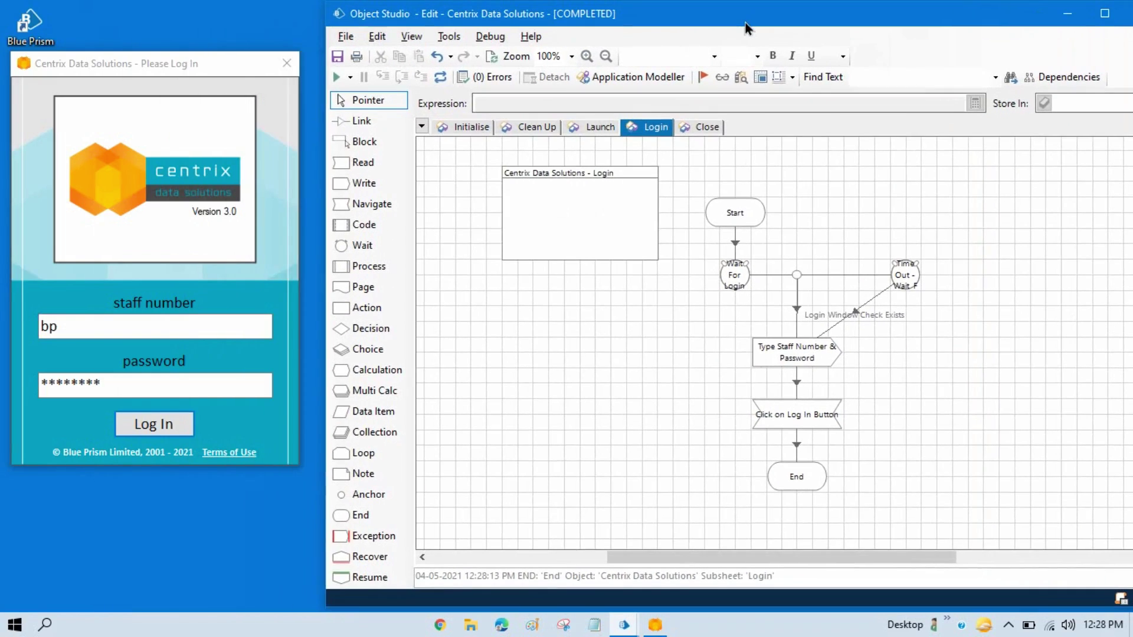
{"action": "left_click", "coordinate": [202, 328]}
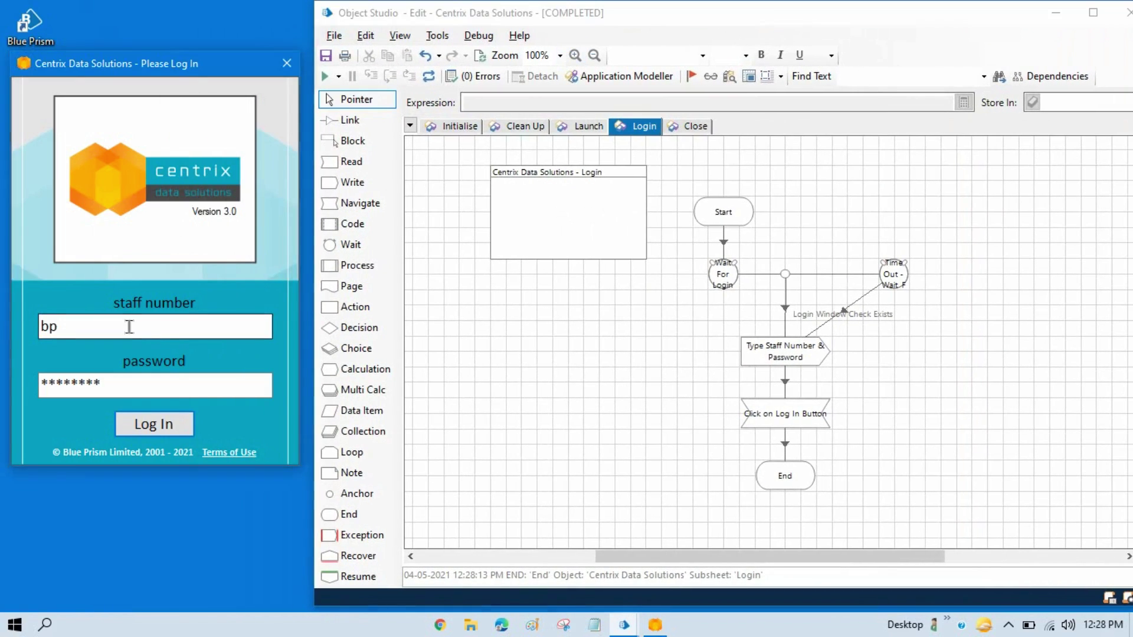
{"action": "double_click", "coordinate": [45, 326]}
{"action": "type", "text": "\\"}
{"action": "left_click", "coordinate": [138, 386]}
{"action": "triple_click", "coordinate": [138, 387]}
{"action": "key", "text": "Delete"}
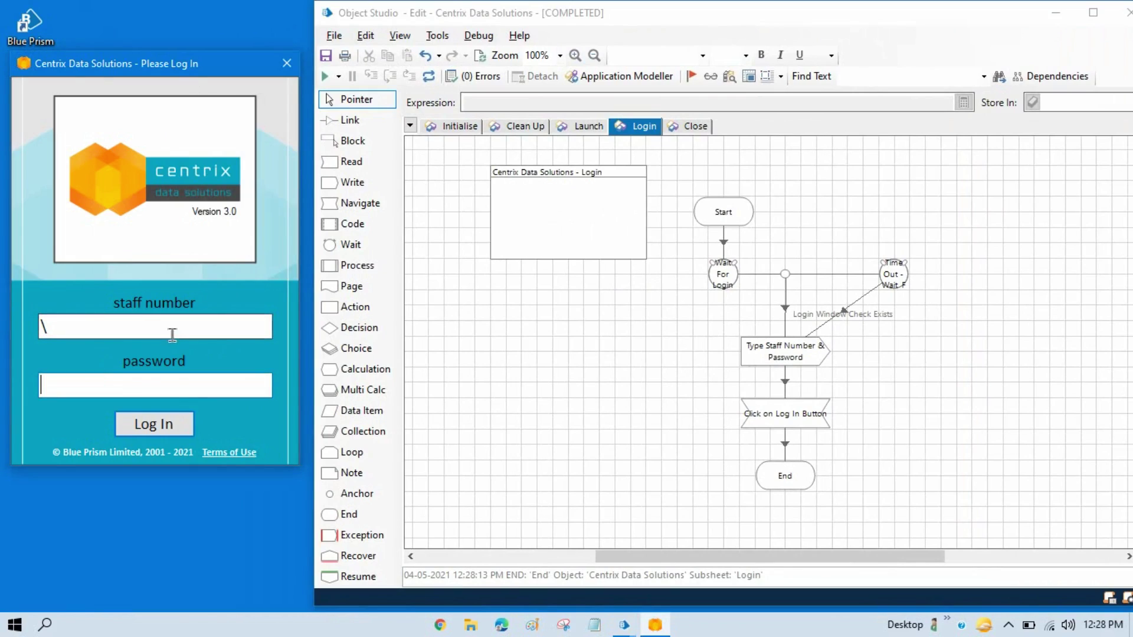
{"action": "double_click", "coordinate": [133, 326]}
{"action": "key", "text": "Delete"}
Step: Reset the Login page and run it again from the start
{"action": "left_click", "coordinate": [578, 189]}
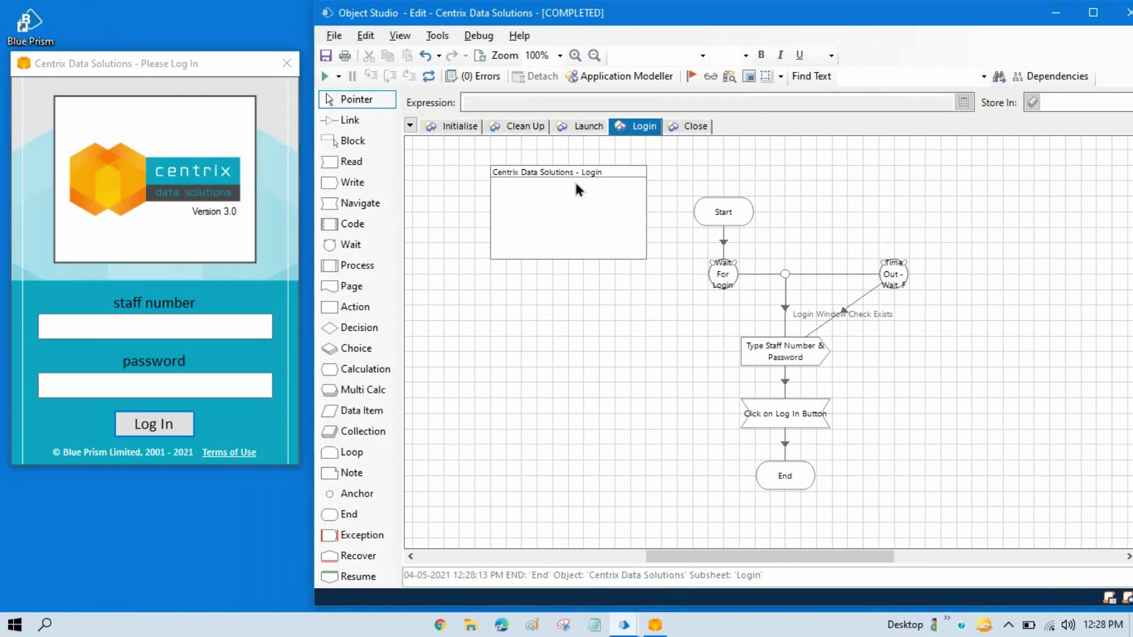
{"action": "left_click", "coordinate": [429, 77]}
{"action": "left_click", "coordinate": [324, 76]}
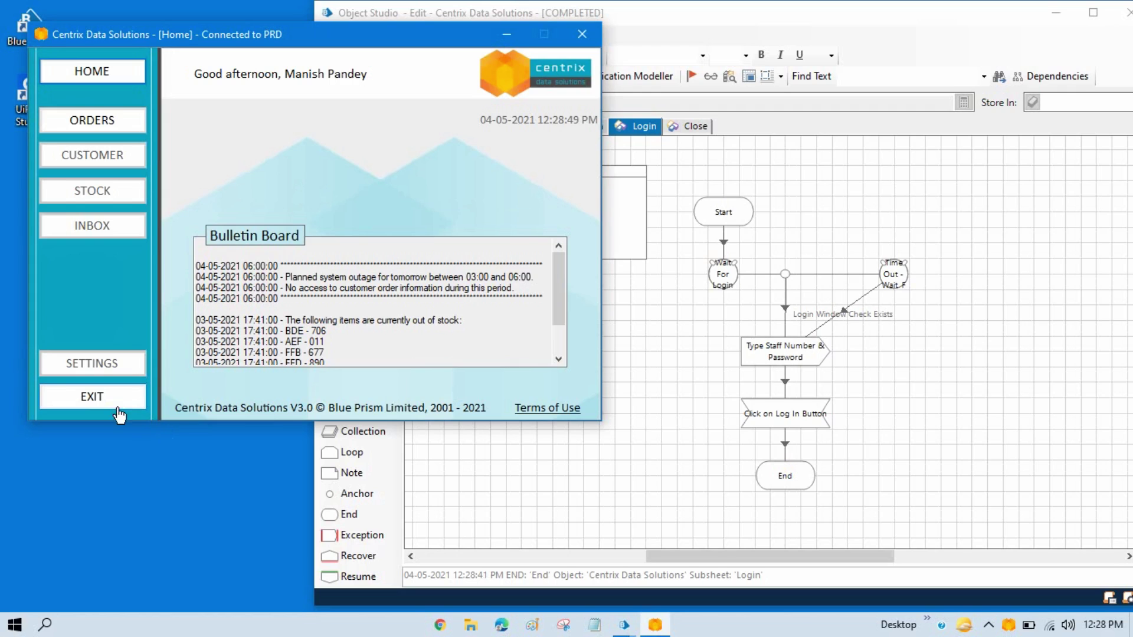
Step: Exit Centrix, maximize Object Studio, then reset and relaunch the Centrix application
{"action": "left_click", "coordinate": [98, 396]}
{"action": "left_click", "coordinate": [1094, 13]}
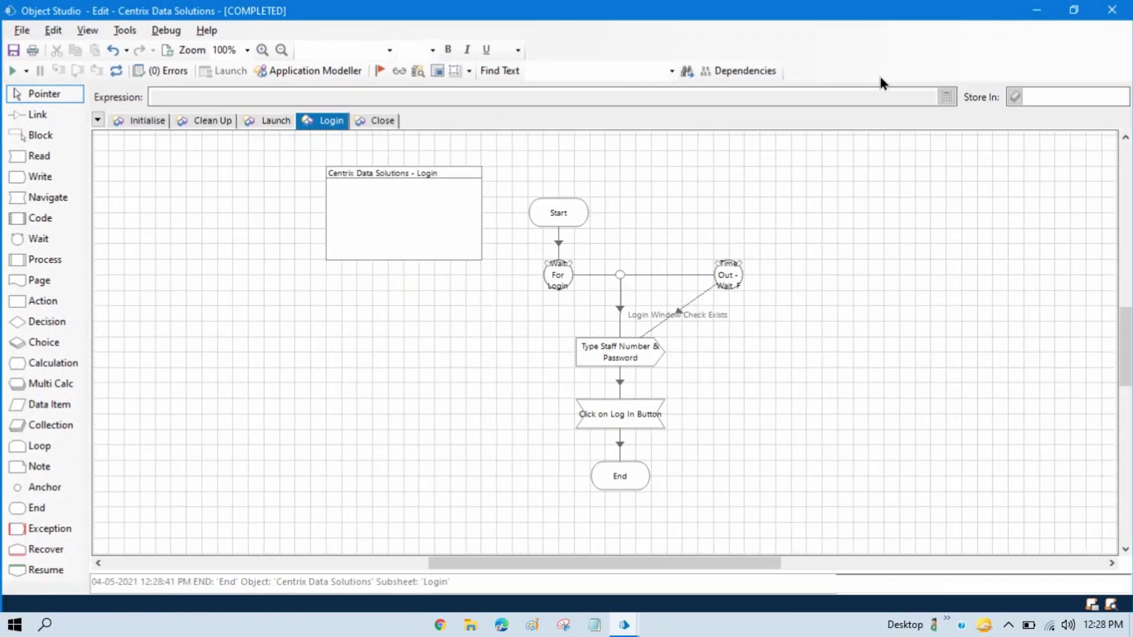
{"action": "left_click", "coordinate": [115, 70]}
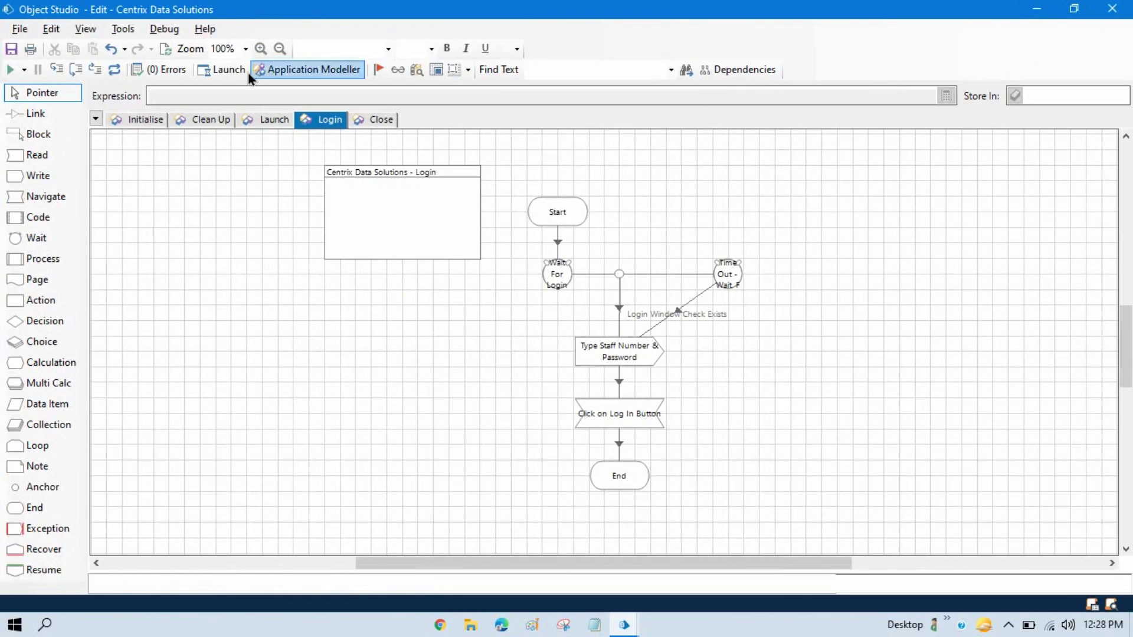
{"action": "left_click", "coordinate": [229, 69]}
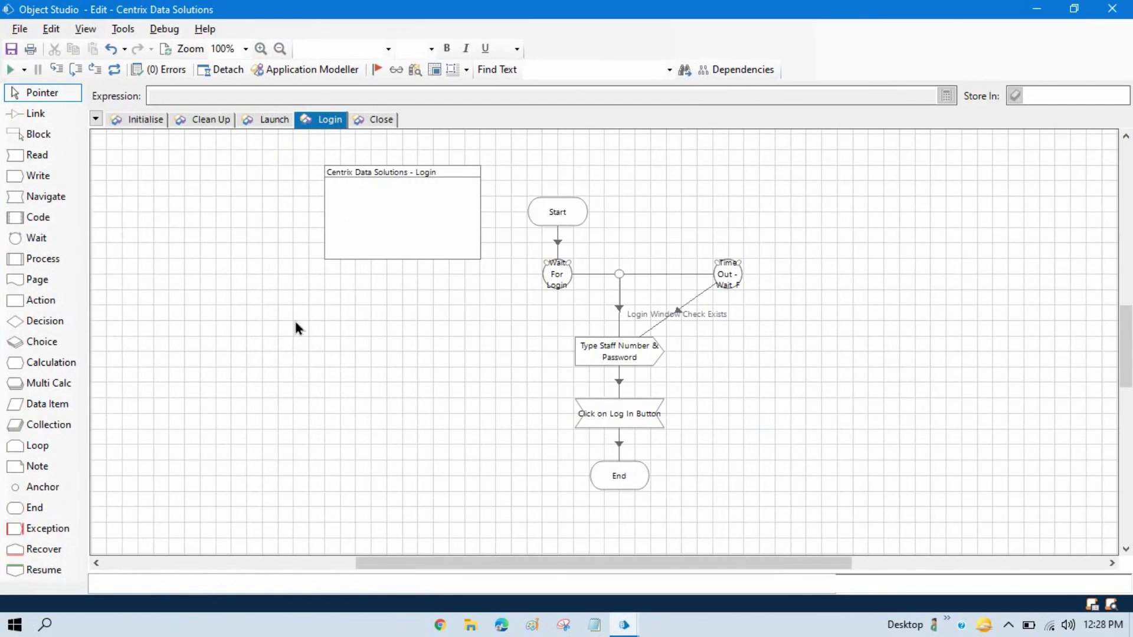
Step: Change the Click on Log In Button stage's action to Press and confirm it
{"action": "left_click", "coordinate": [617, 416]}
{"action": "double_click", "coordinate": [617, 416]}
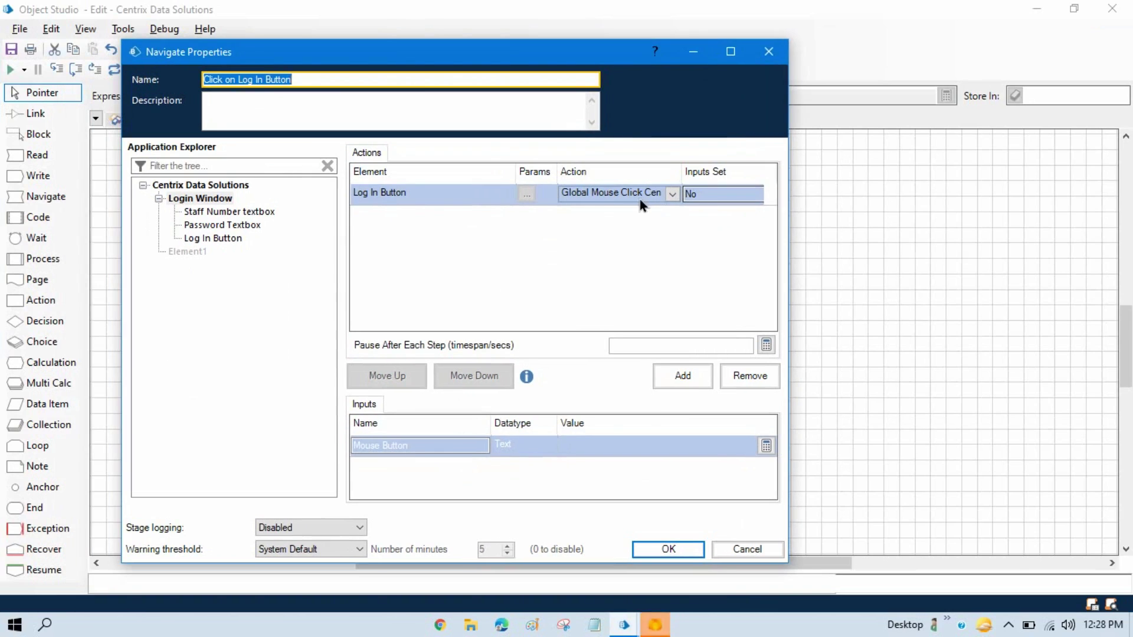
{"action": "left_click", "coordinate": [619, 193]}
{"action": "left_click", "coordinate": [633, 282]}
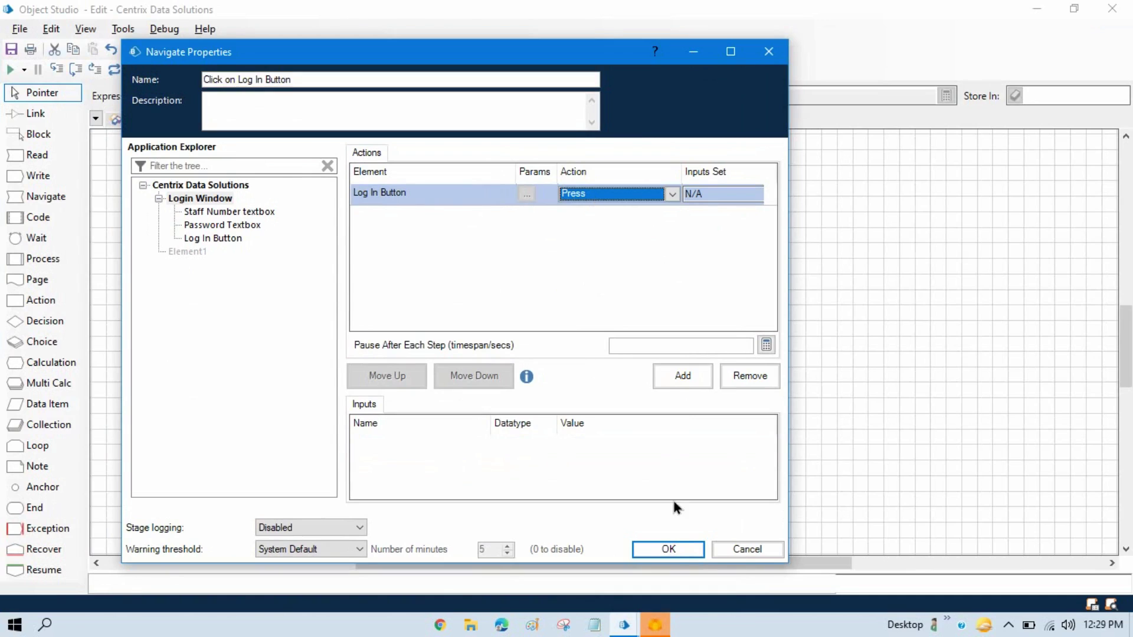
{"action": "left_click", "coordinate": [669, 548]}
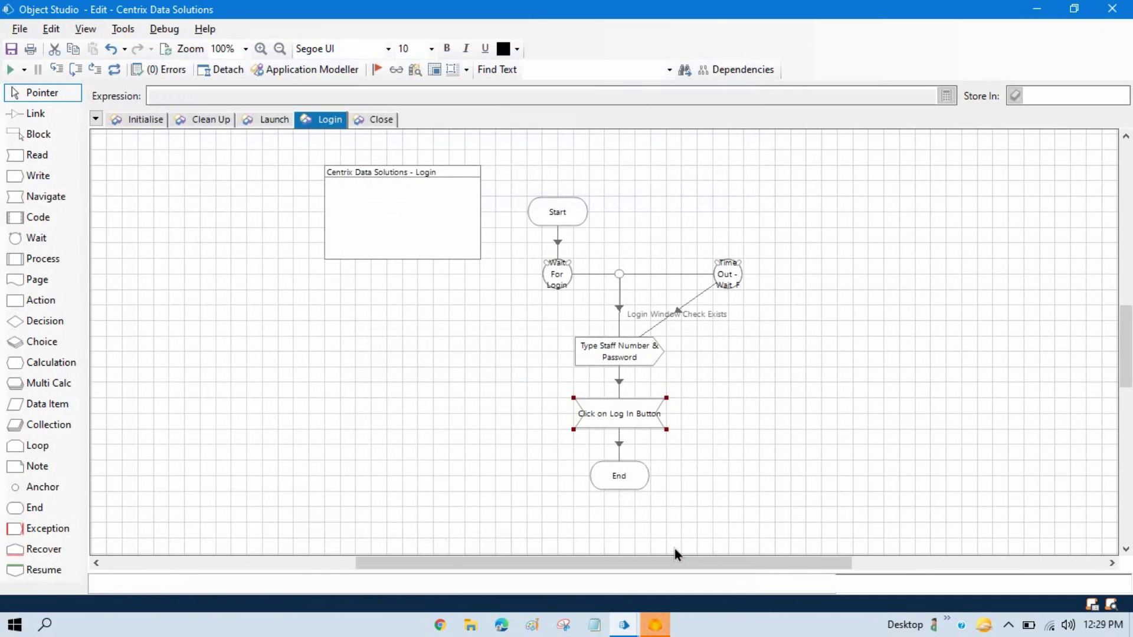
Step: Reset and rerun the Login page, watching Centrix log in with the Press action
{"action": "left_click", "coordinate": [656, 625]}
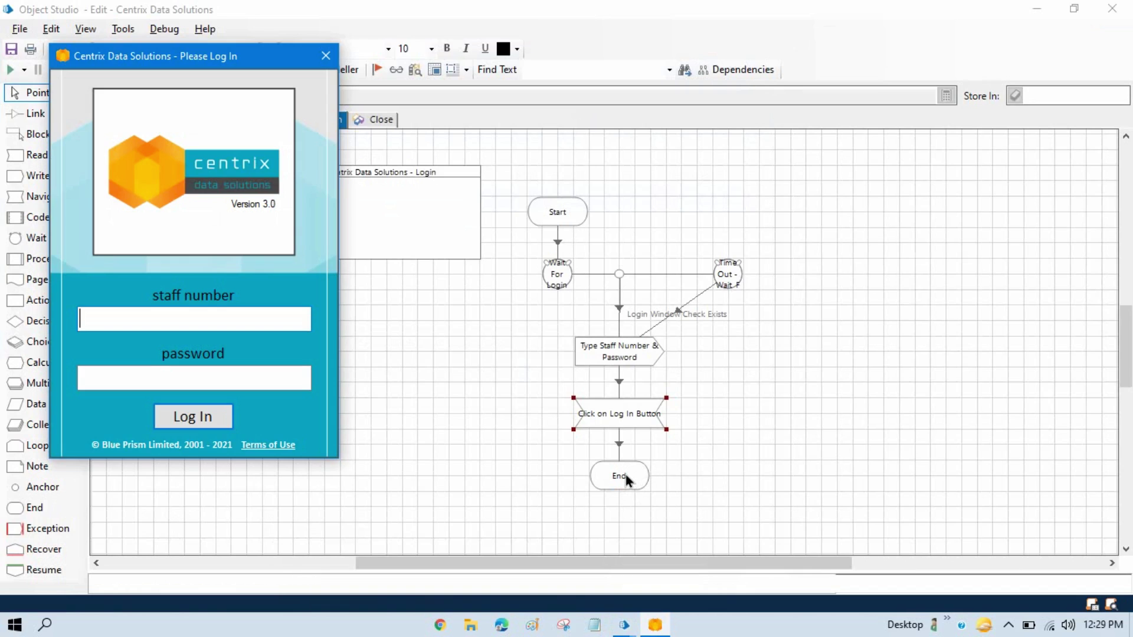
{"action": "left_click", "coordinate": [193, 417]}
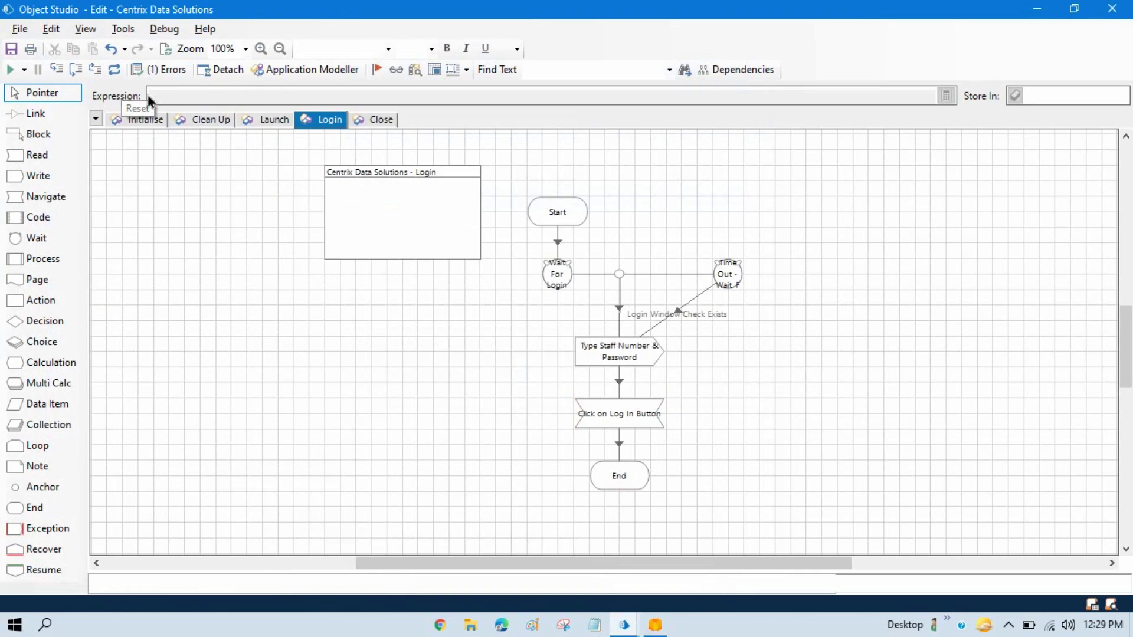
{"action": "left_click", "coordinate": [654, 626]}
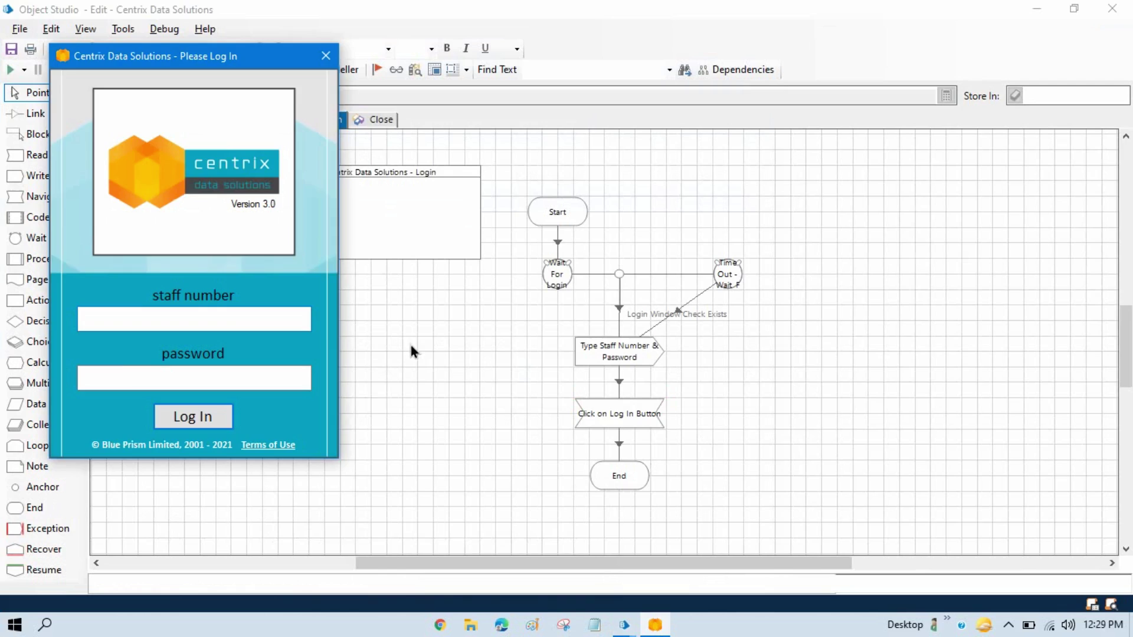
{"action": "left_click", "coordinate": [431, 357]}
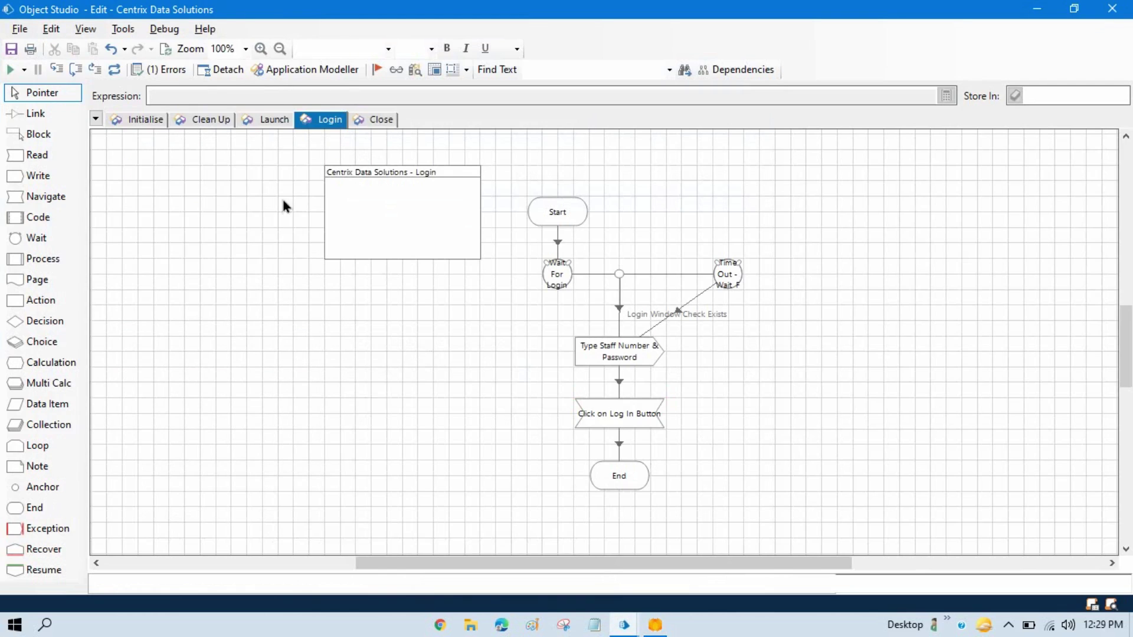
{"action": "left_click", "coordinate": [10, 70]}
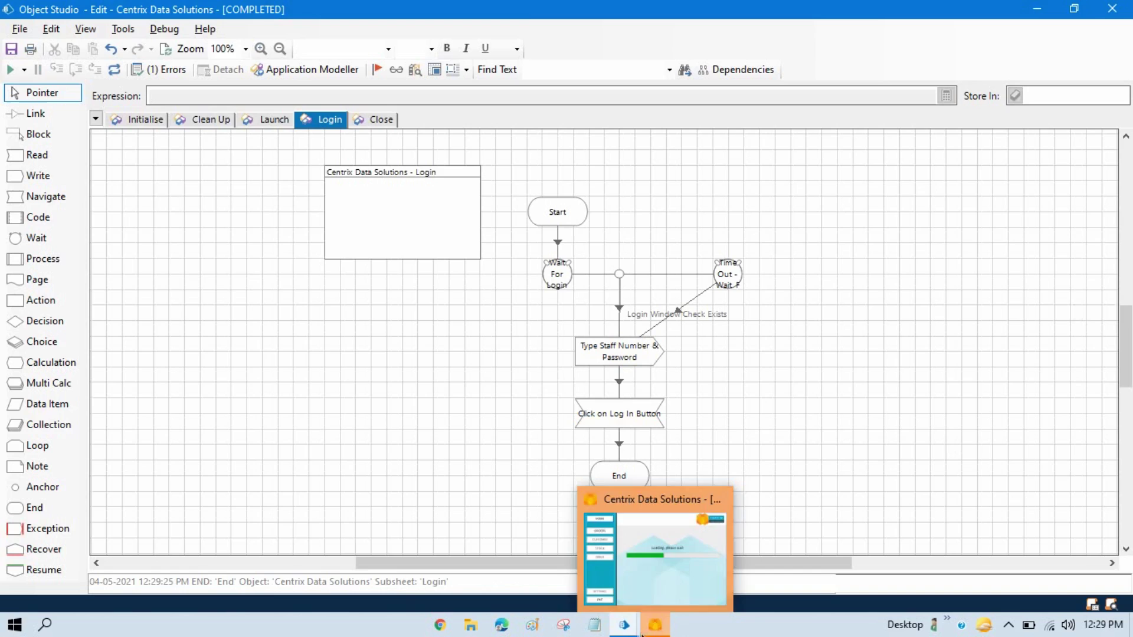
{"action": "left_click", "coordinate": [655, 625]}
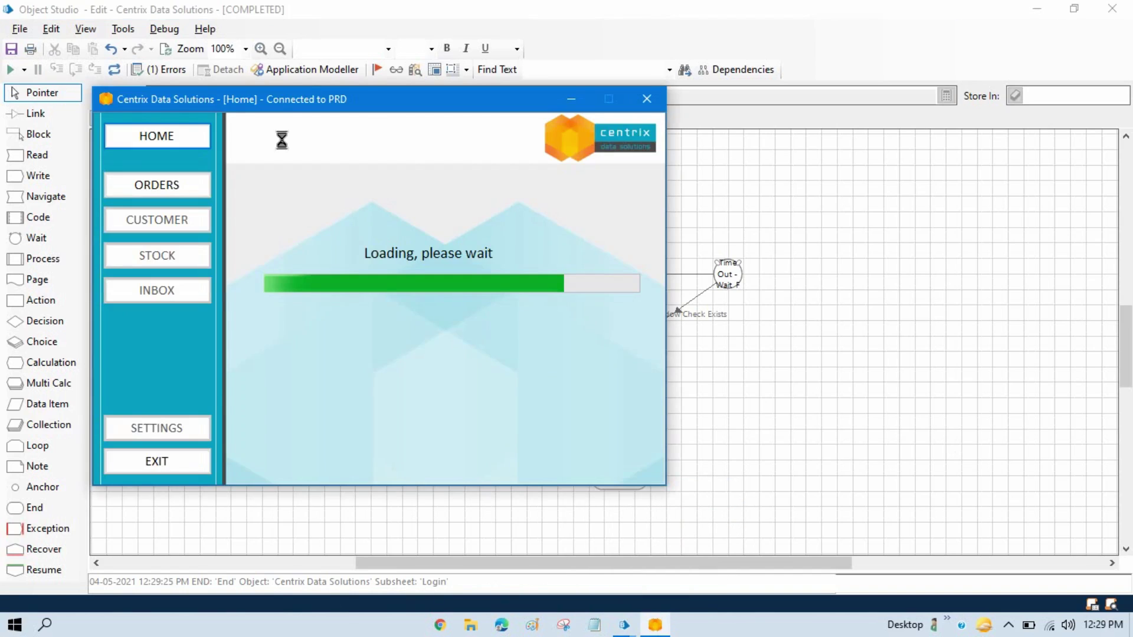